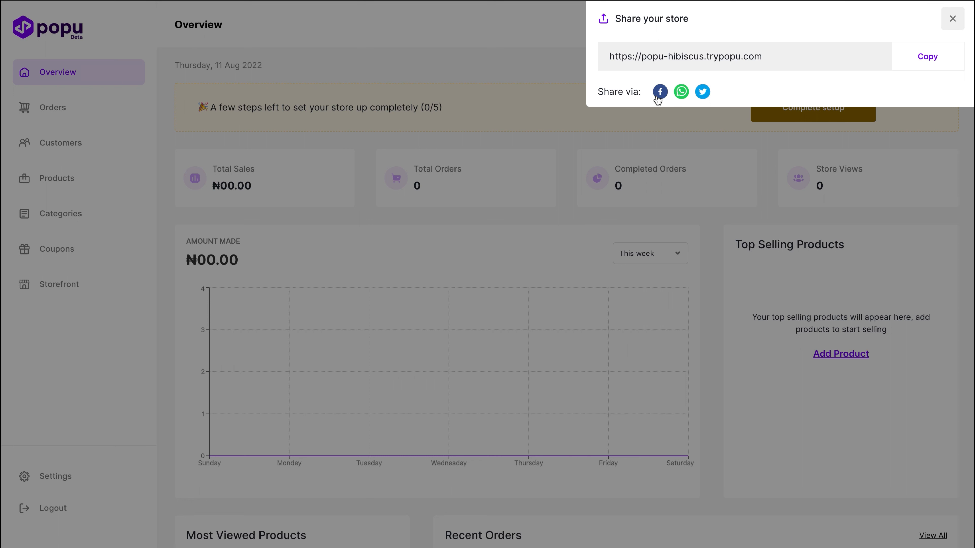
# Step: Close the store sharing dialog, look over the live store website's home page and return to the dashboard overview
pyautogui.click(952, 19)
pyautogui.click(895, 33)
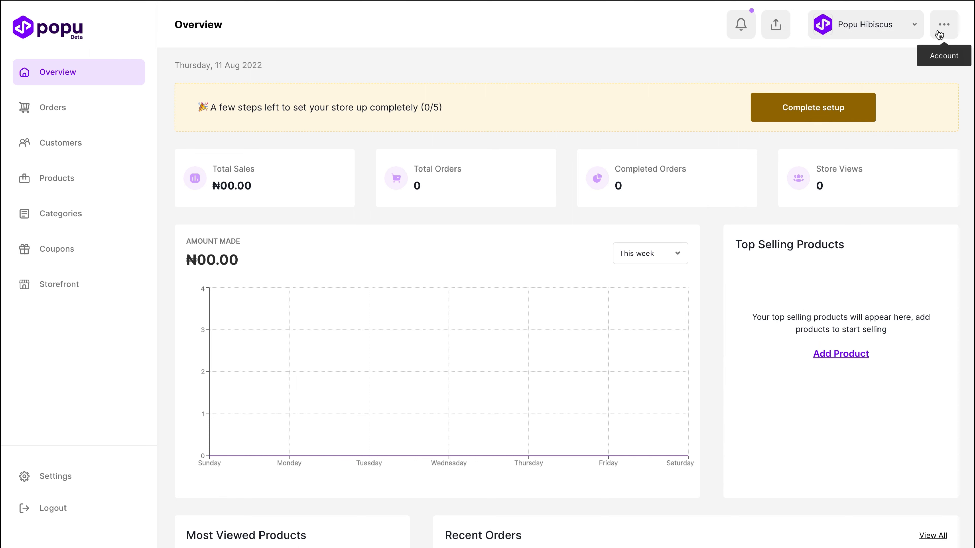
pyautogui.click(940, 34)
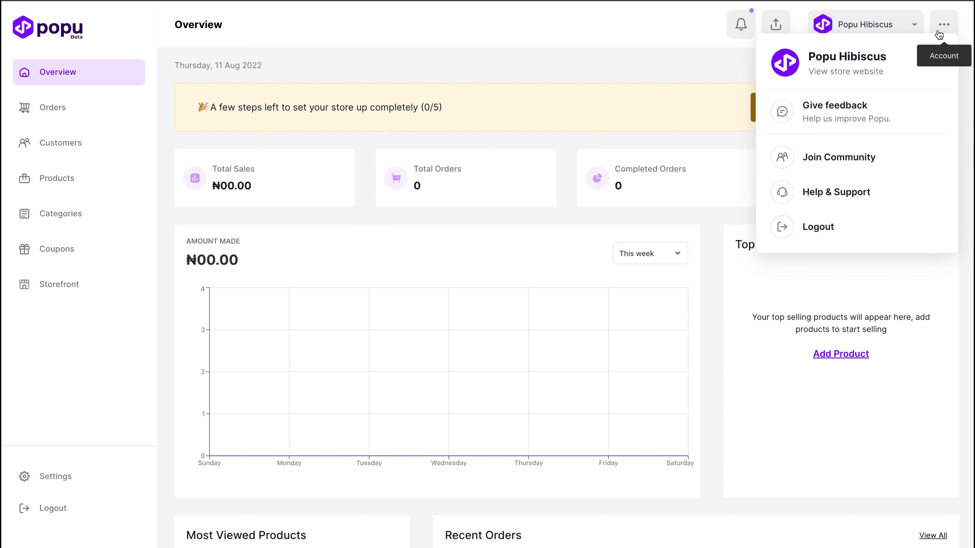
pyautogui.click(833, 73)
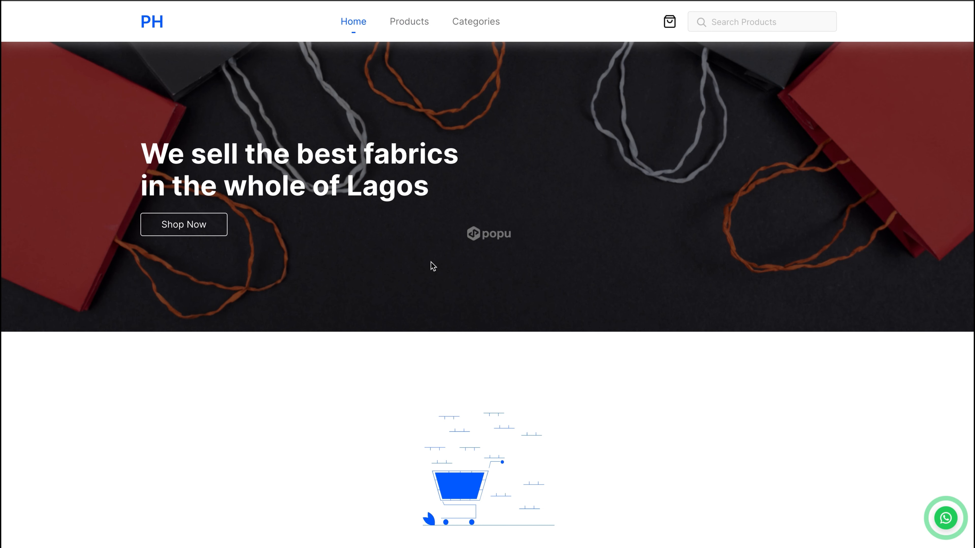
pyautogui.scroll(-5, 448, 311)
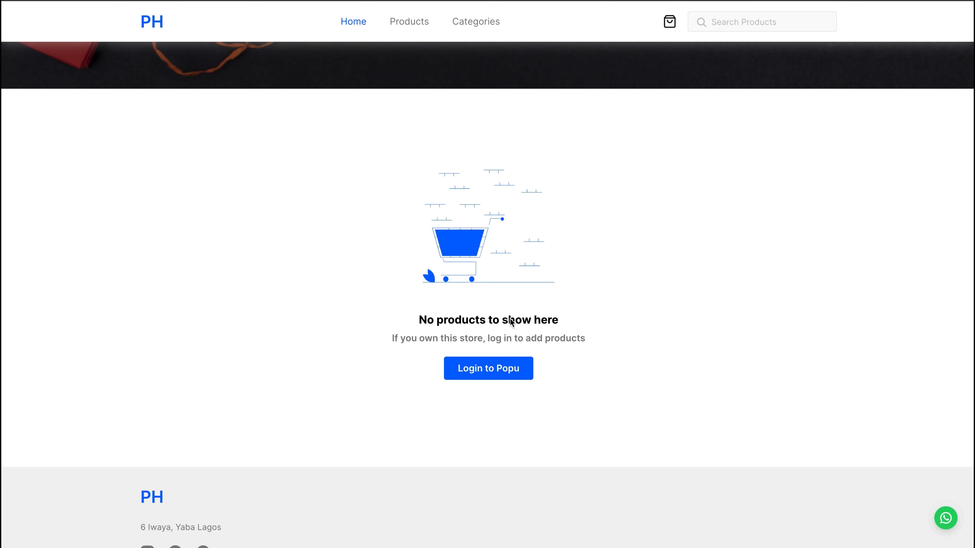
pyautogui.hotkey('ctrl', 'shift', 'Tab')
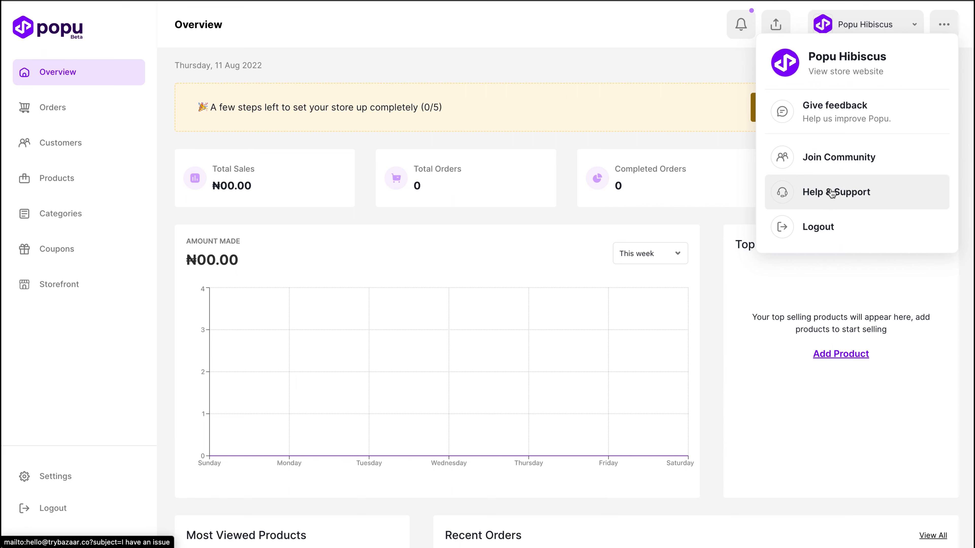
pyautogui.click(678, 152)
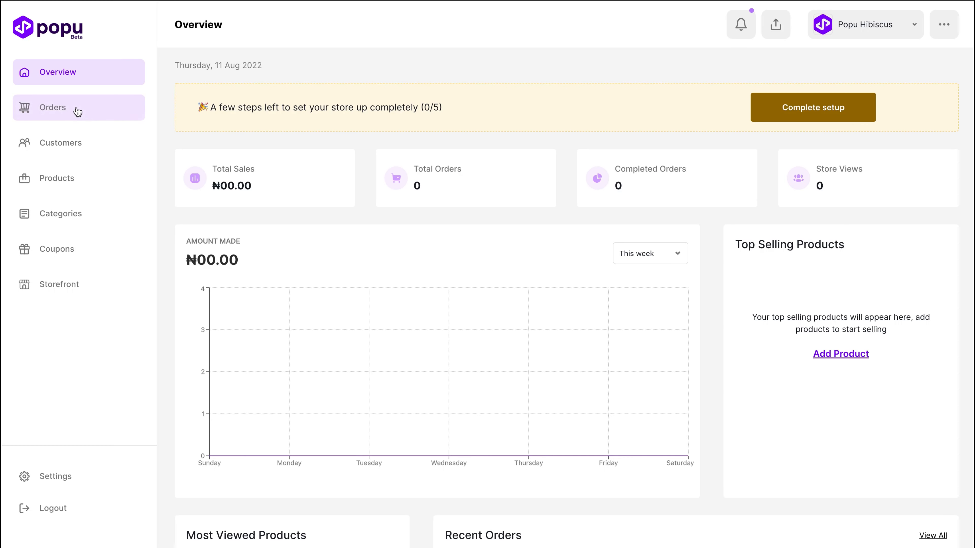
# Step: Start creating an order and open the new customer form for it
pyautogui.click(66, 112)
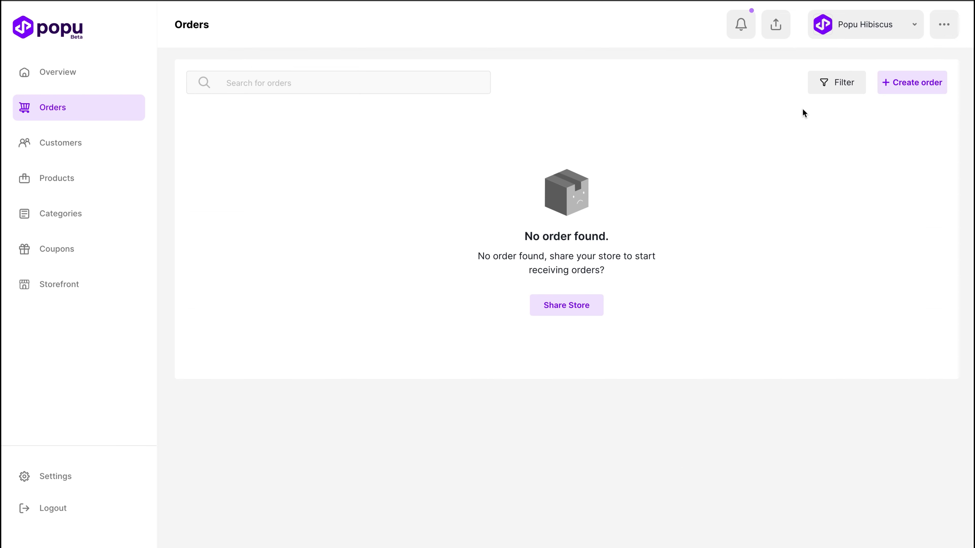
pyautogui.click(910, 89)
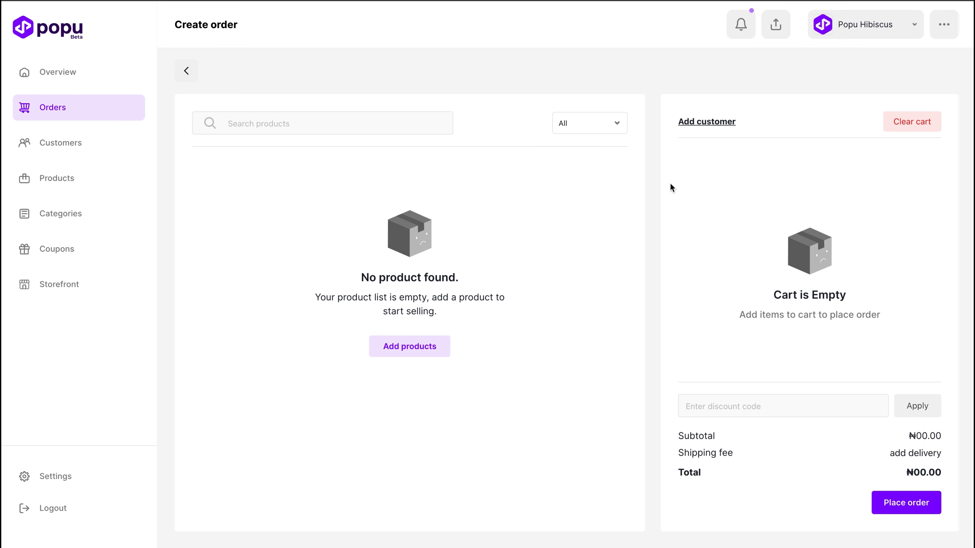
pyautogui.click(728, 123)
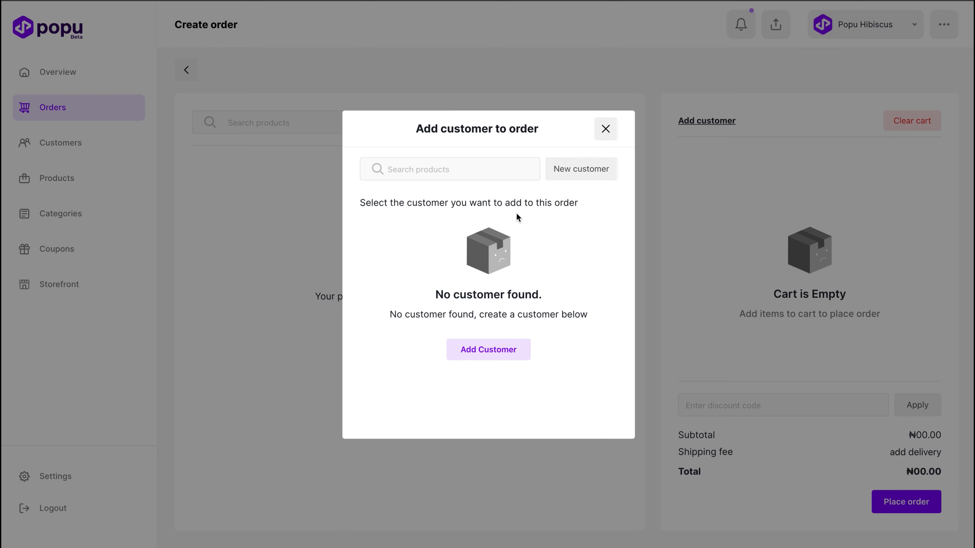
pyautogui.click(567, 171)
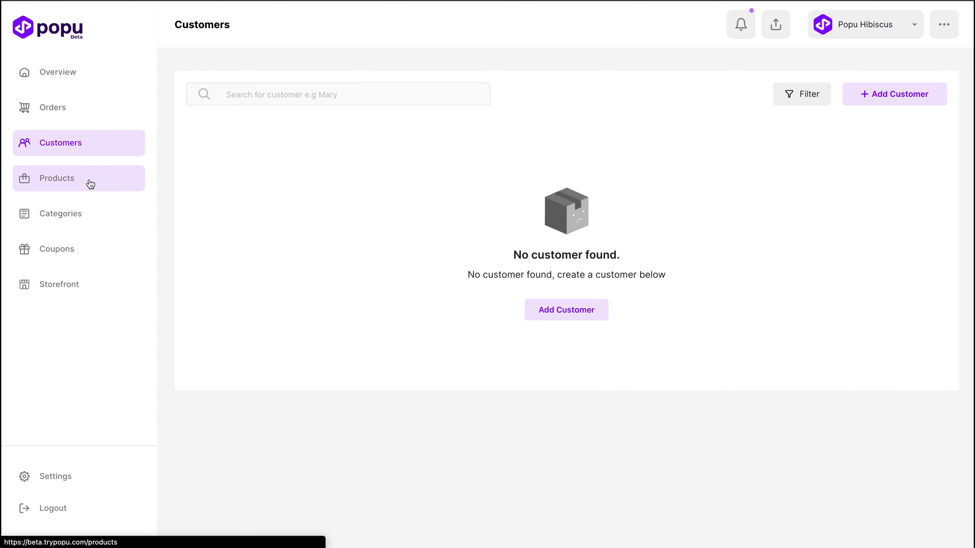
# Step: Start a new product with item4.webp as its image and Running shoe as its name
pyautogui.click(89, 183)
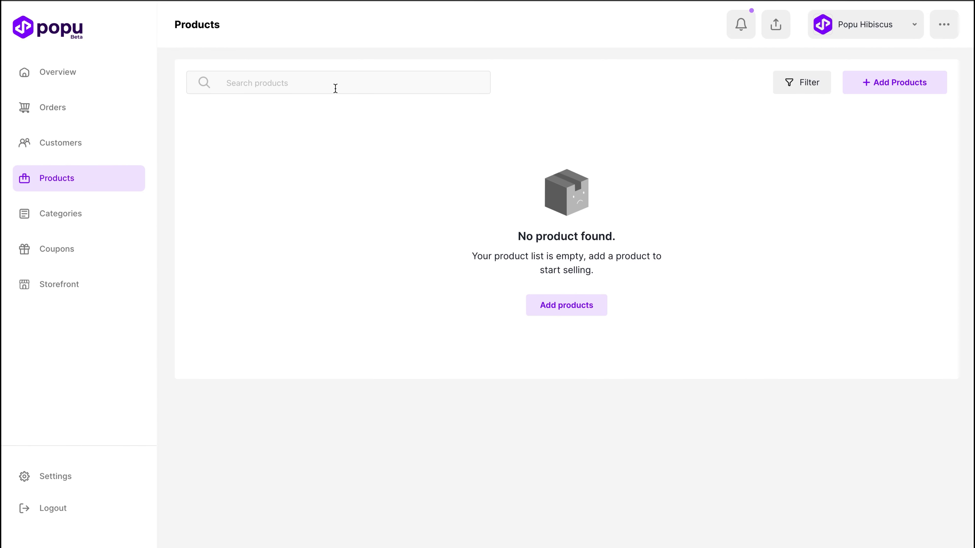
pyautogui.click(892, 90)
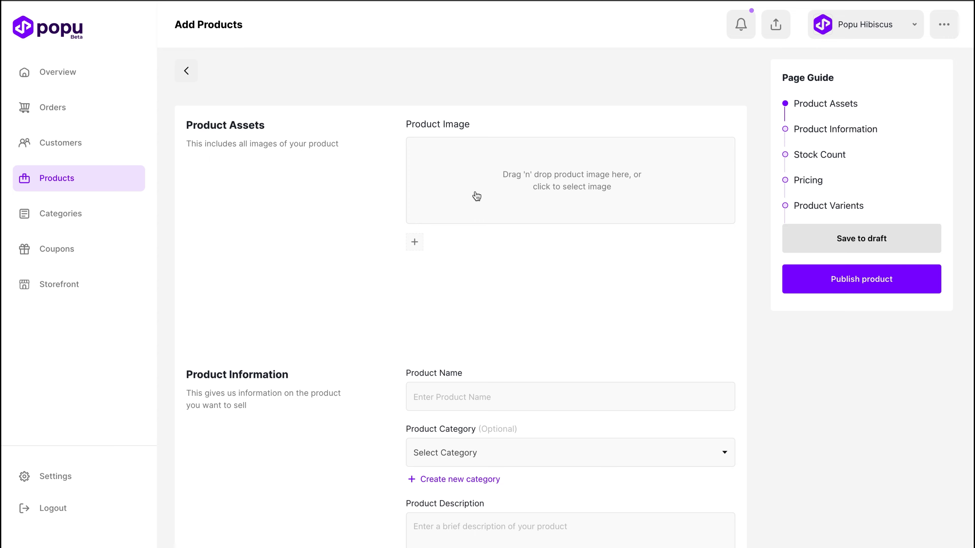
pyautogui.click(421, 242)
pyautogui.click(539, 199)
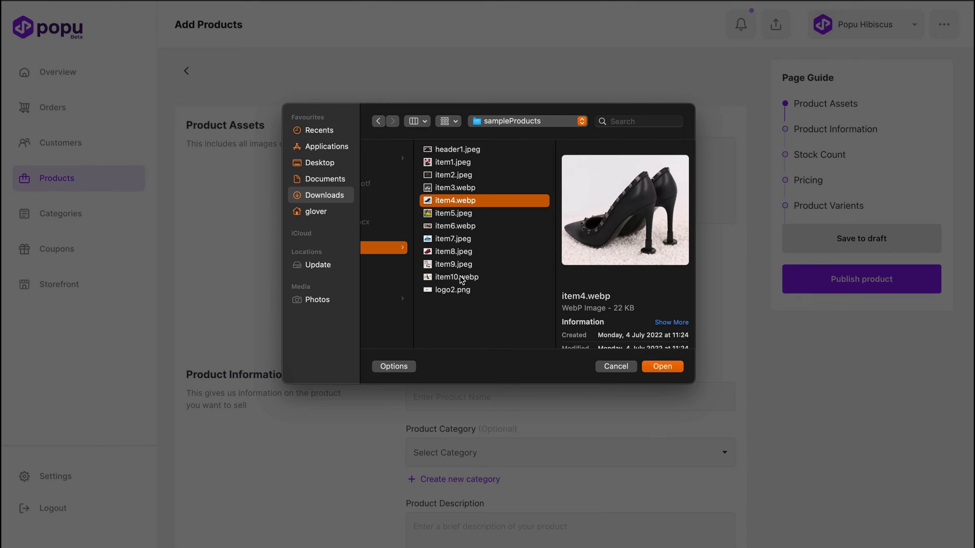
pyautogui.click(652, 368)
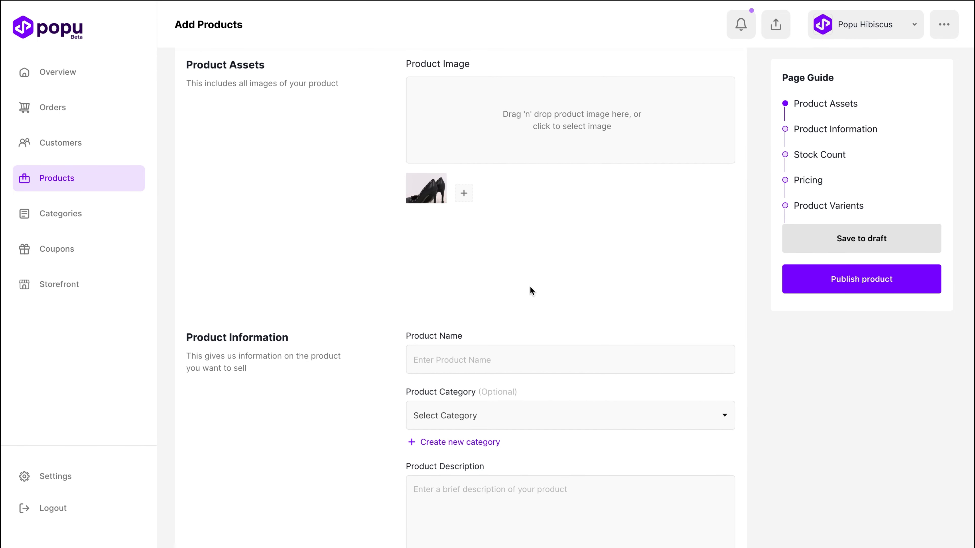
pyautogui.click(477, 361)
pyautogui.write('Running shoe')
# Step: Create a product category named Women and assign it to the product
pyautogui.scroll(-2, 555, 331)
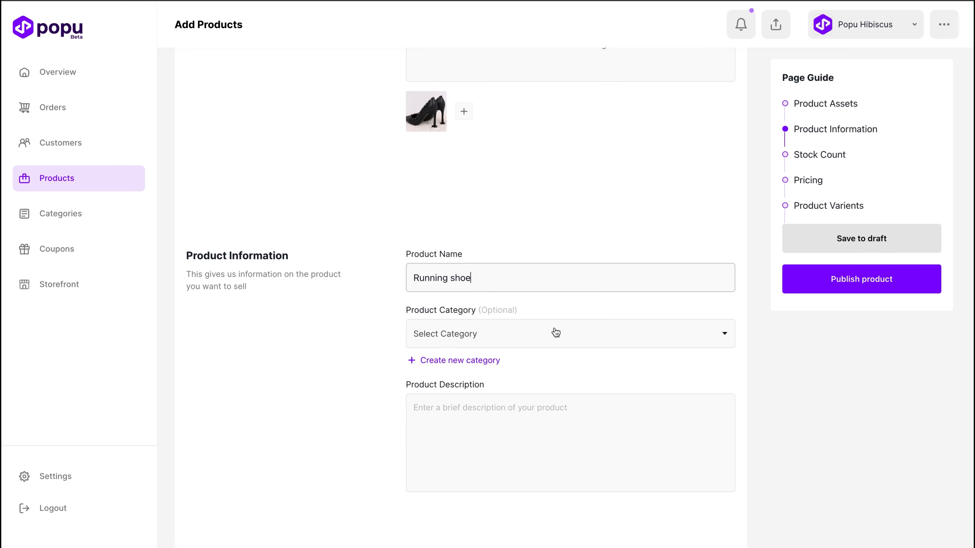
pyautogui.scroll(-1, 532, 341)
pyautogui.scroll(-1, 532, 341)
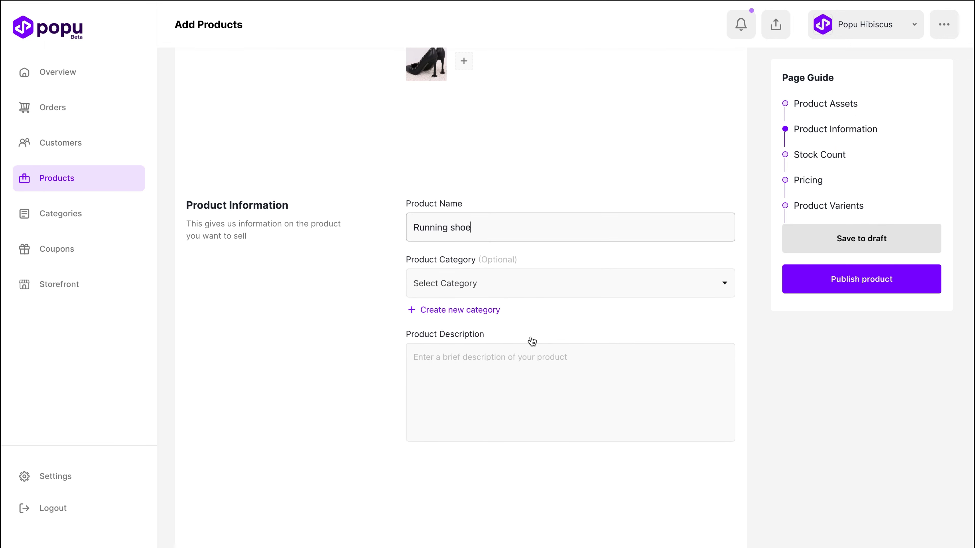
pyautogui.click(462, 313)
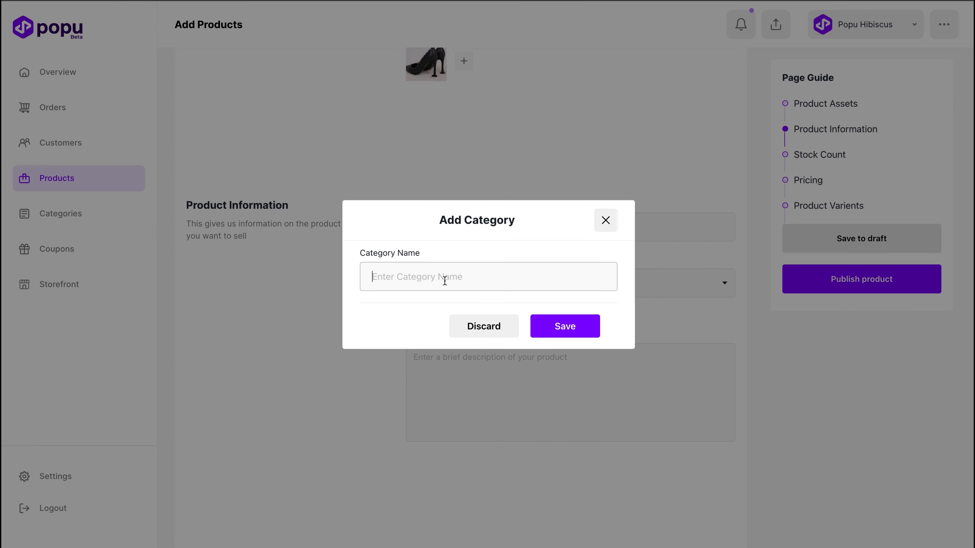
pyautogui.click(552, 324)
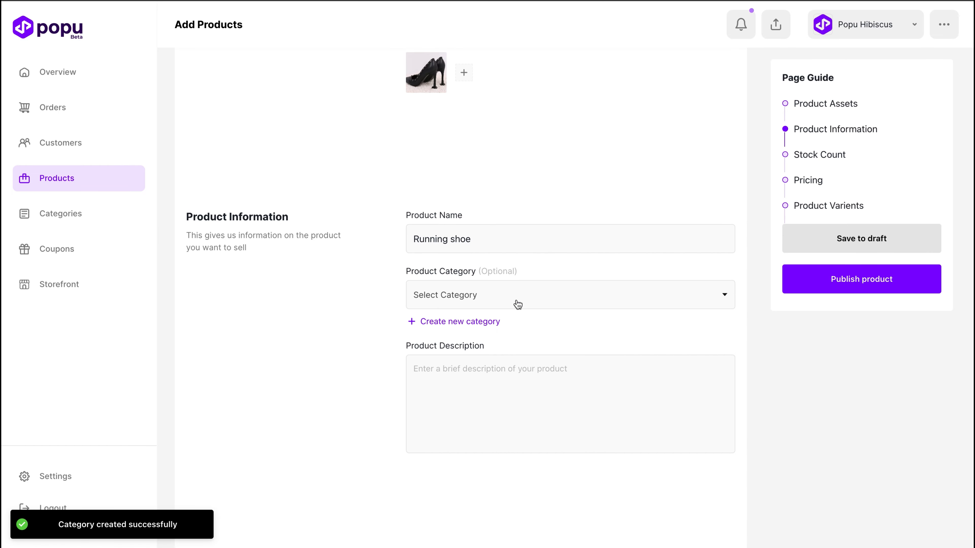
pyautogui.click(516, 304)
pyautogui.click(466, 327)
# Step: Enter Ladies running shoe as the product description
pyautogui.scroll(-2, 542, 336)
pyautogui.scroll(-2, 543, 336)
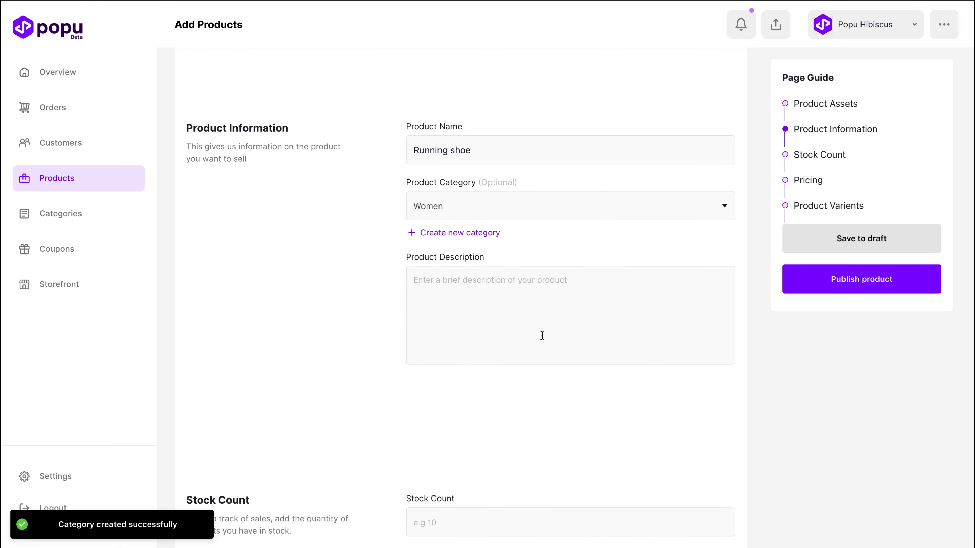
pyautogui.click(506, 277)
pyautogui.write('Ladies running shoe')
# Step: Fill in the stock details with a count of 10, the unit Pair and the SKU GH4657
pyautogui.scroll(-5, 555, 283)
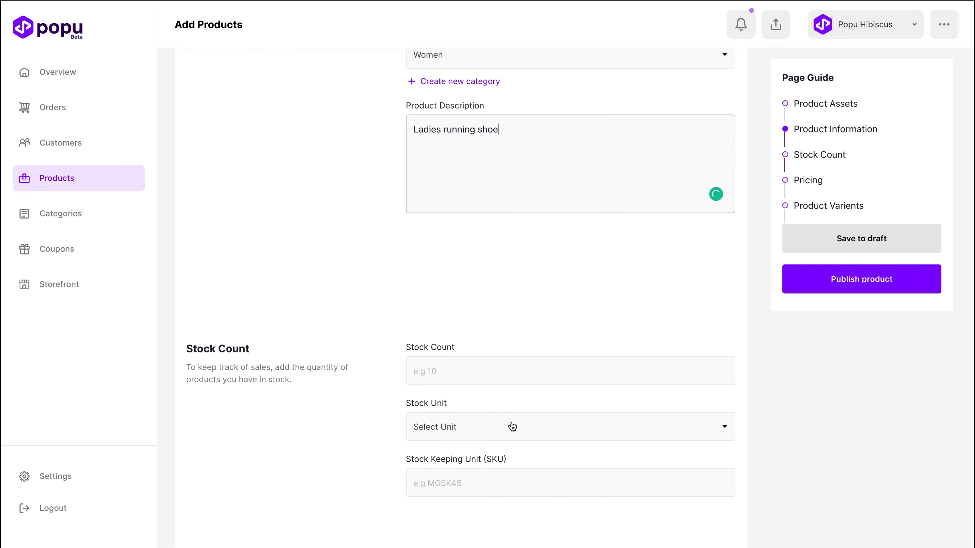
pyautogui.click(495, 359)
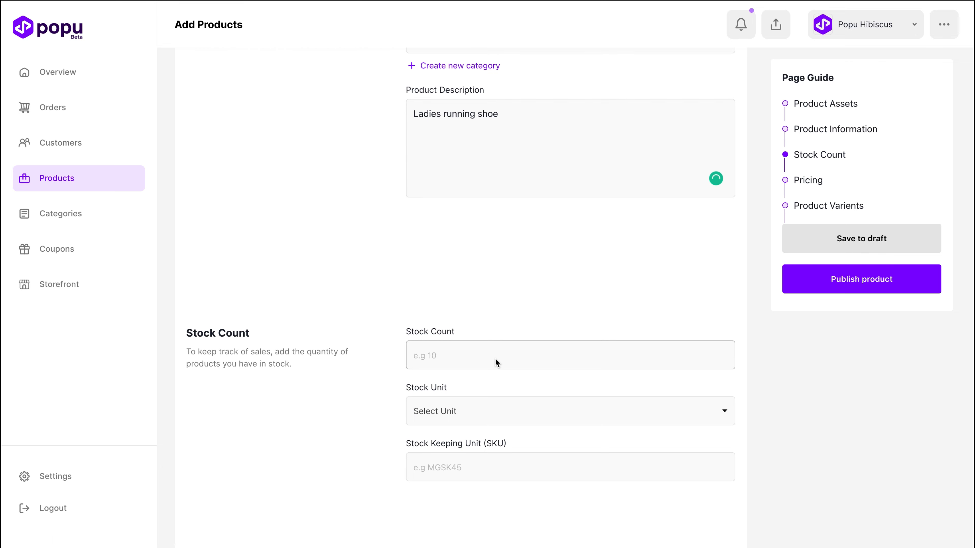
pyautogui.scroll(-2, 495, 363)
pyautogui.scroll(-2, 495, 362)
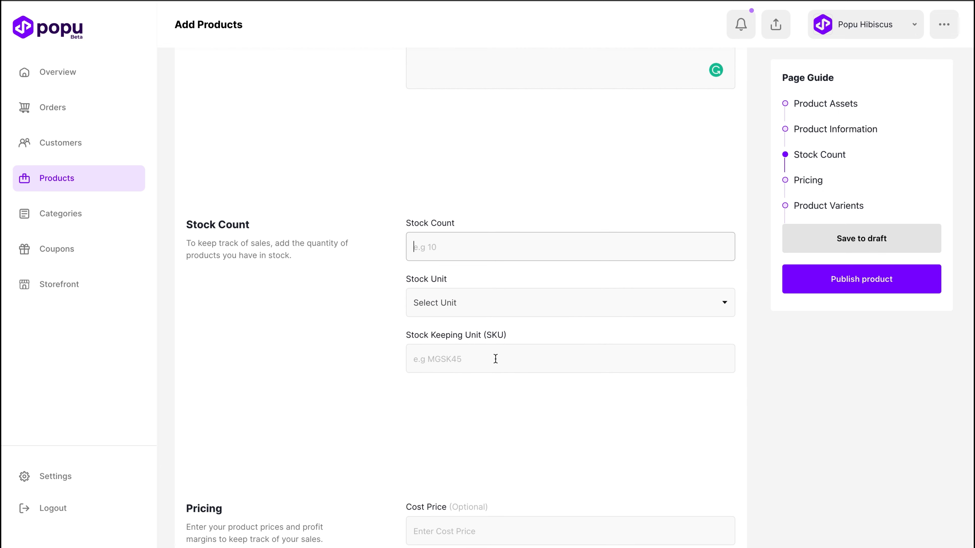
pyautogui.write('10')
pyautogui.press('Tab')
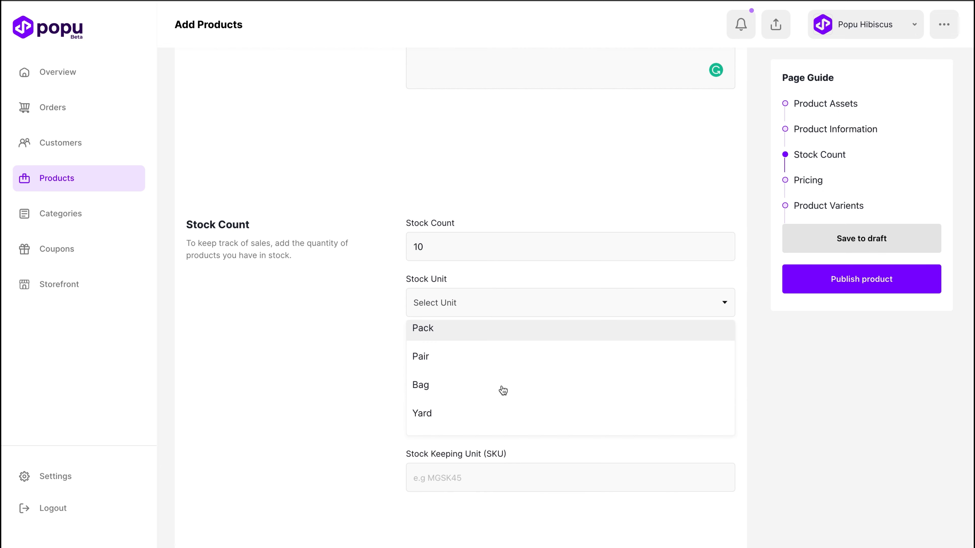
pyautogui.click(459, 357)
pyautogui.click(472, 359)
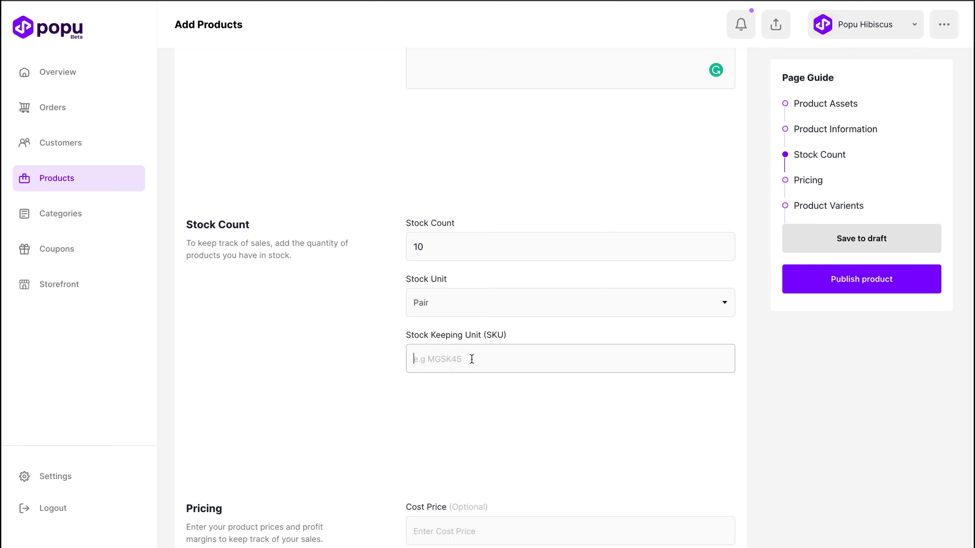
pyautogui.write('GH4657')
# Step: Set the product's cost price to ₦21,000 and its selling price to ₦22,000
pyautogui.scroll(-5, 472, 359)
pyautogui.click(485, 314)
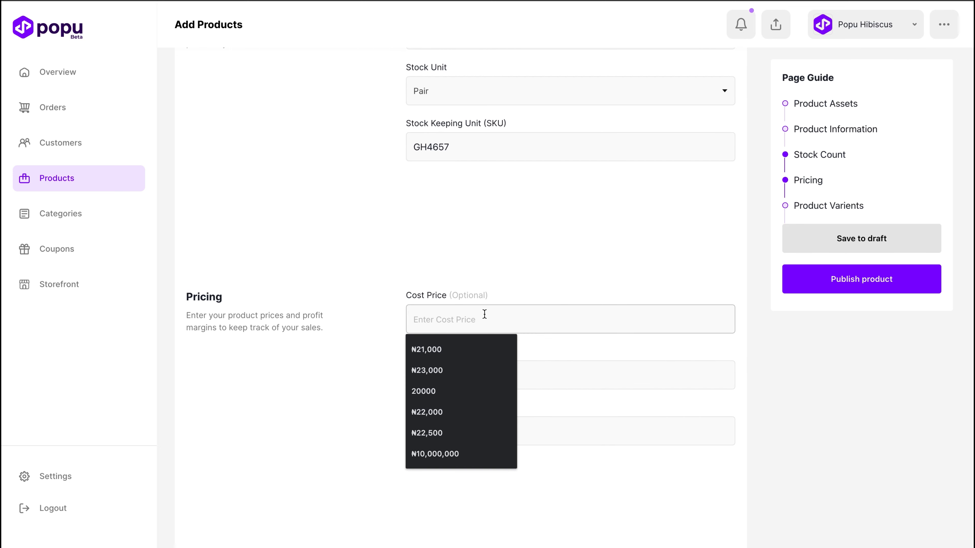
pyautogui.click(461, 347)
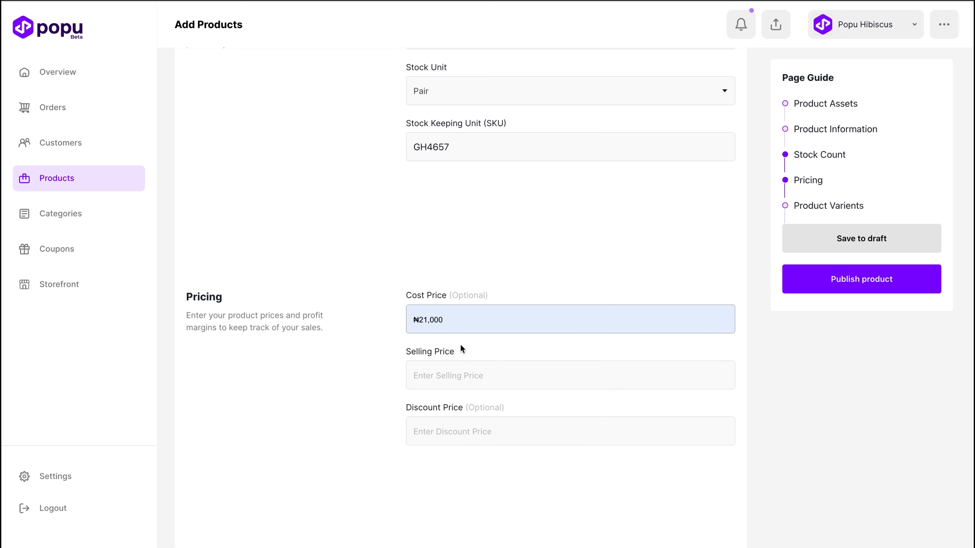
pyautogui.click(462, 374)
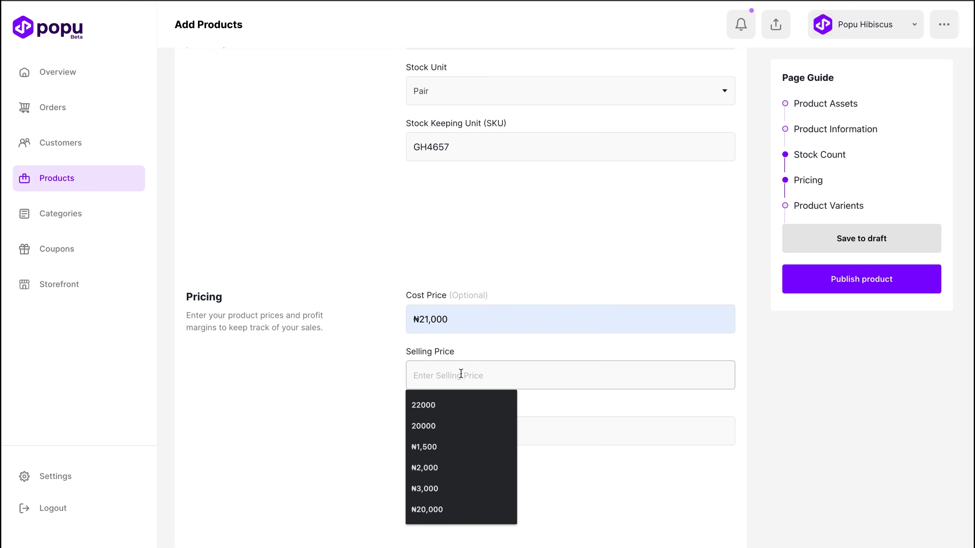
pyautogui.click(447, 406)
# Step: Add a variant option named Size with the values 38, 39 and 37 to the product
pyautogui.scroll(-4, 430, 480)
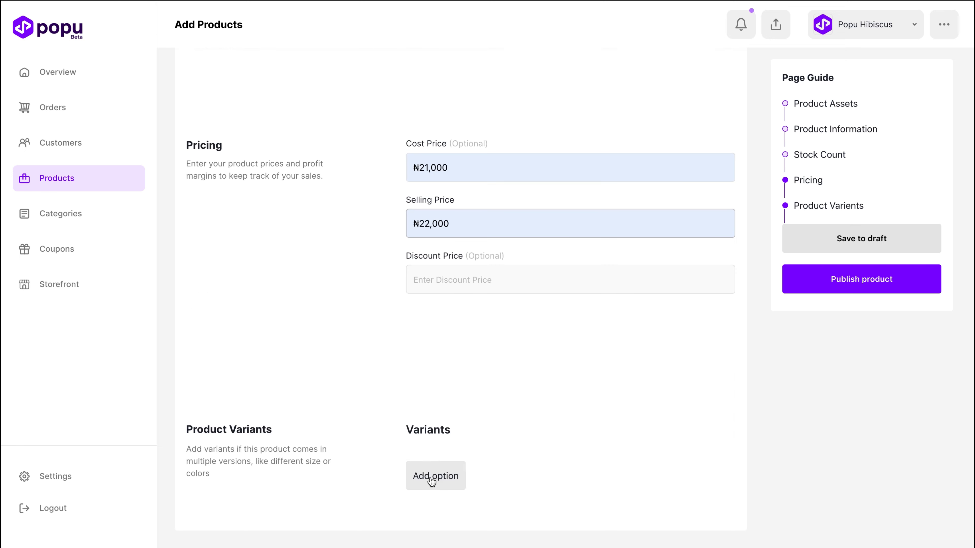
pyautogui.click(430, 481)
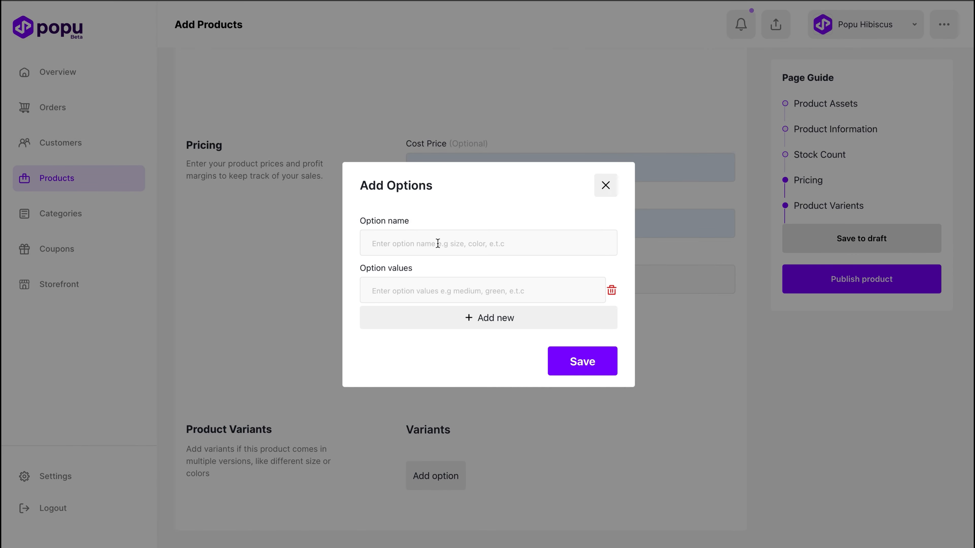
pyautogui.click(432, 243)
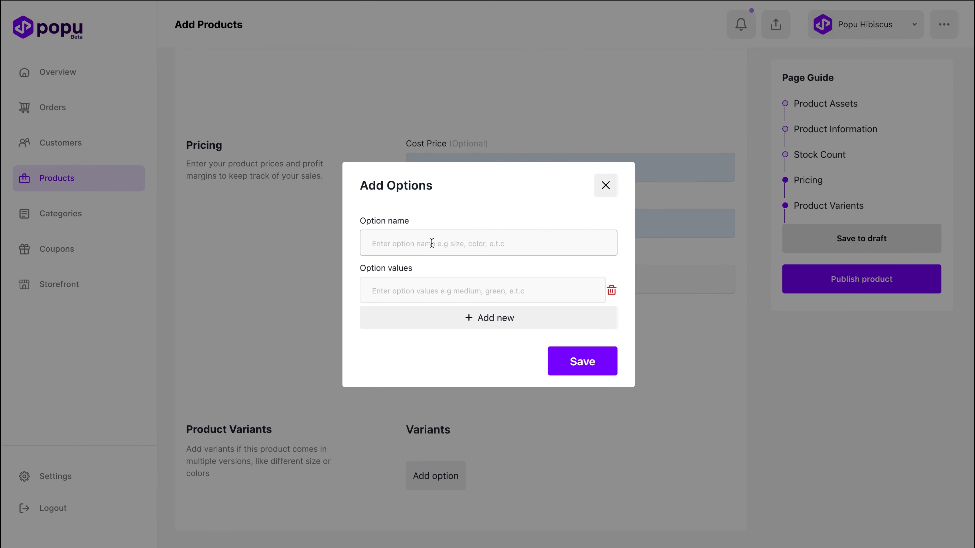
pyautogui.write('Size')
pyautogui.click(430, 291)
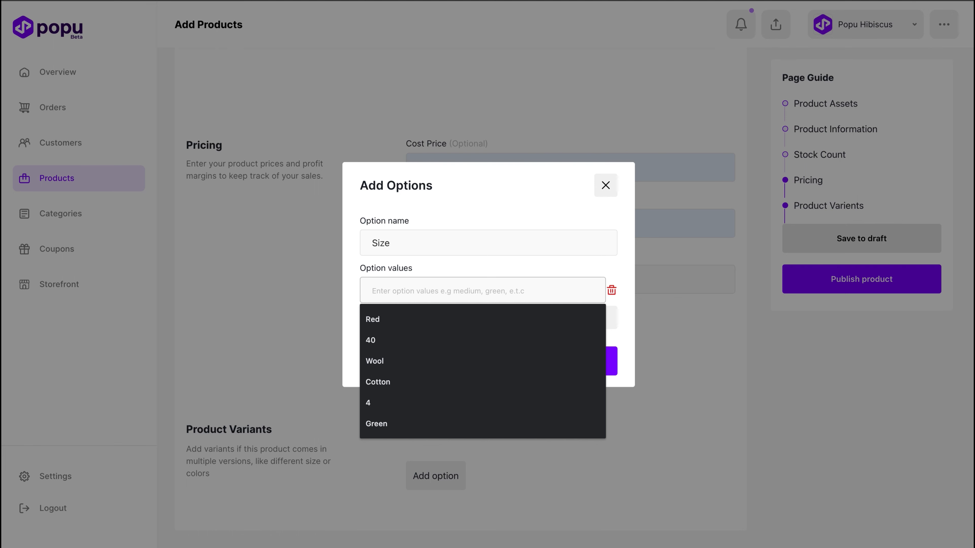
pyautogui.write('38')
pyautogui.click(467, 317)
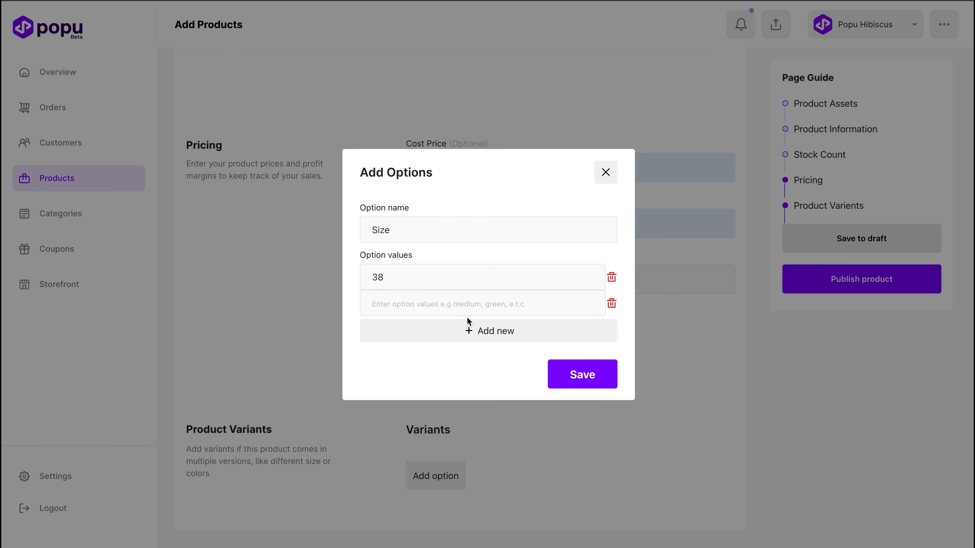
pyautogui.click(424, 299)
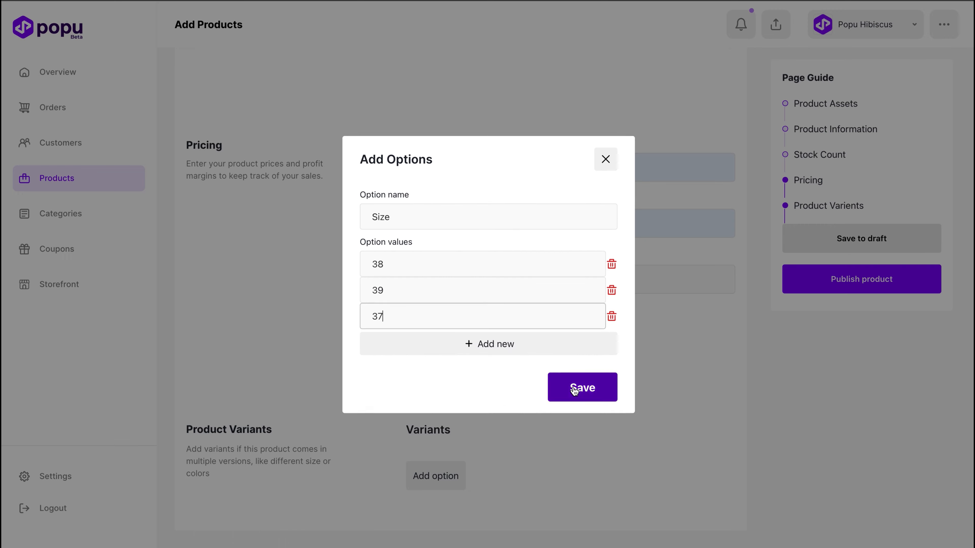
pyautogui.click(576, 389)
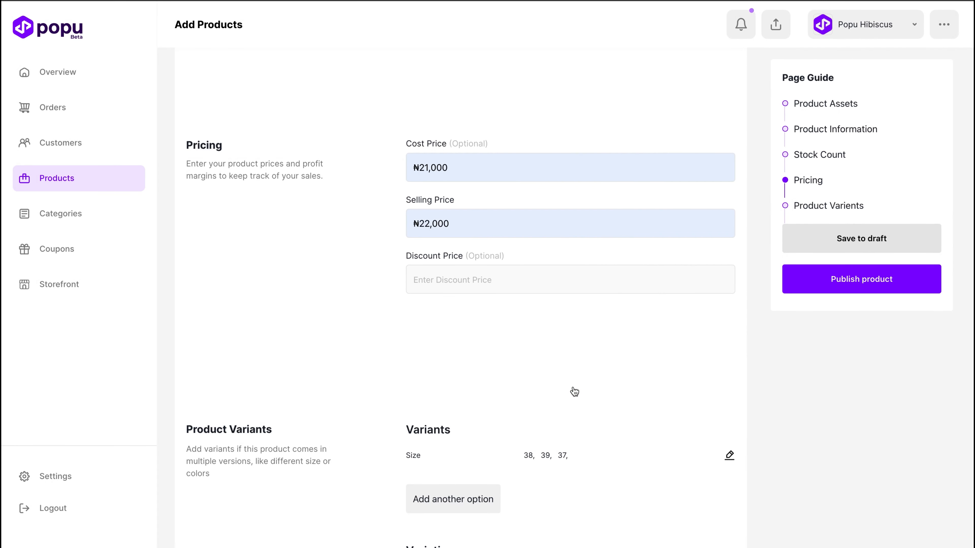
pyautogui.scroll(-3, 574, 390)
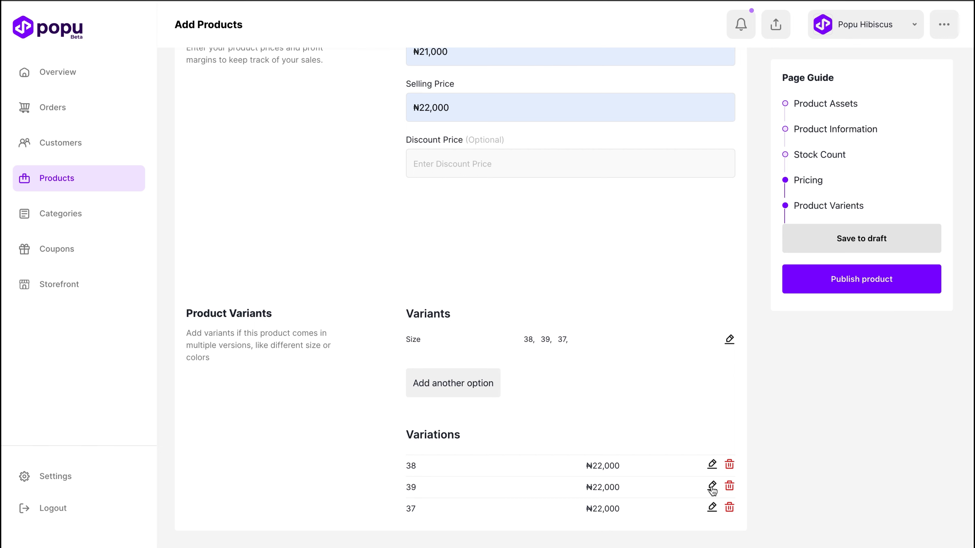
# Step: Set the price of the size 39 variation to ₦23,000 and publish the product
pyautogui.click(712, 488)
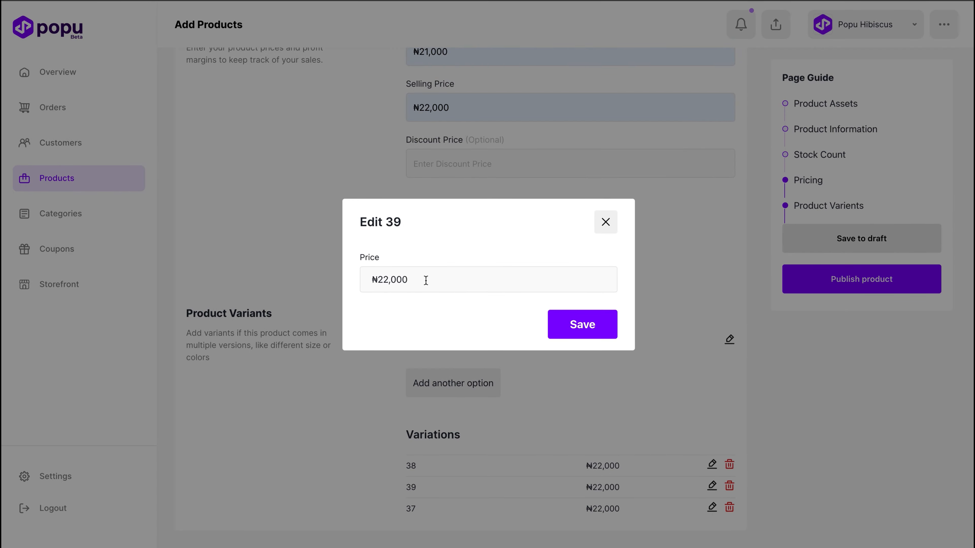
pyautogui.click(426, 280)
pyautogui.press('BackSpace')
pyautogui.press('BackSpace')
pyautogui.press('BackSpace')
pyautogui.press('BackSpace')
pyautogui.press('BackSpace')
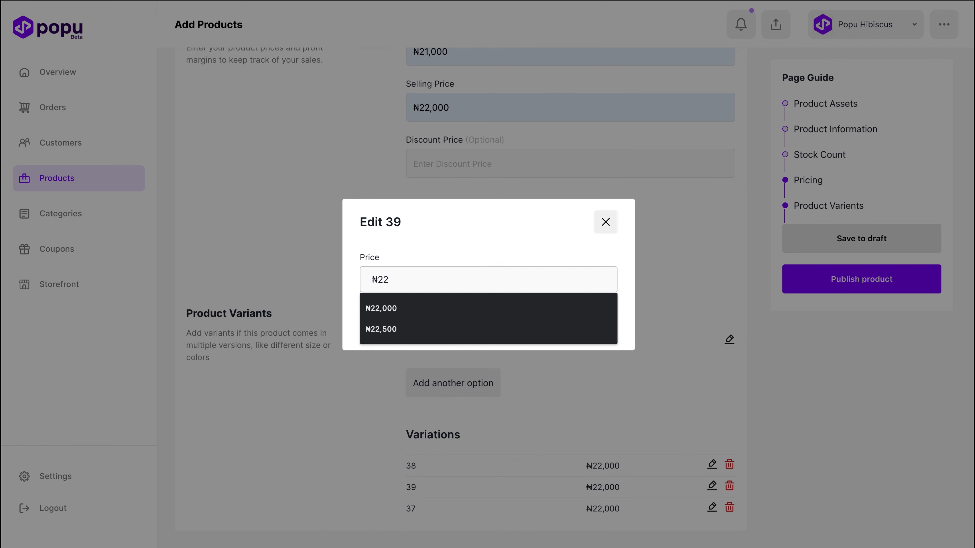
pyautogui.write('3,000')
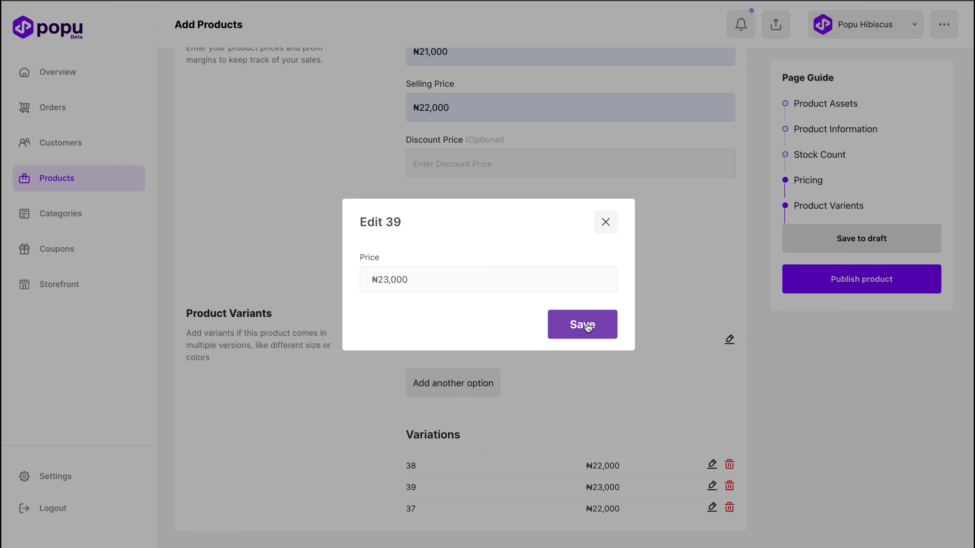
pyautogui.click(588, 327)
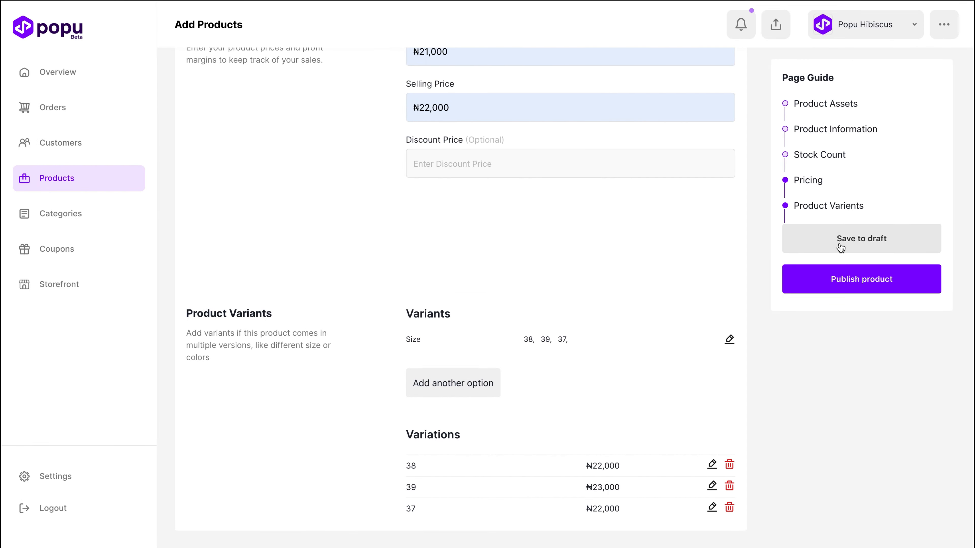
pyautogui.click(853, 282)
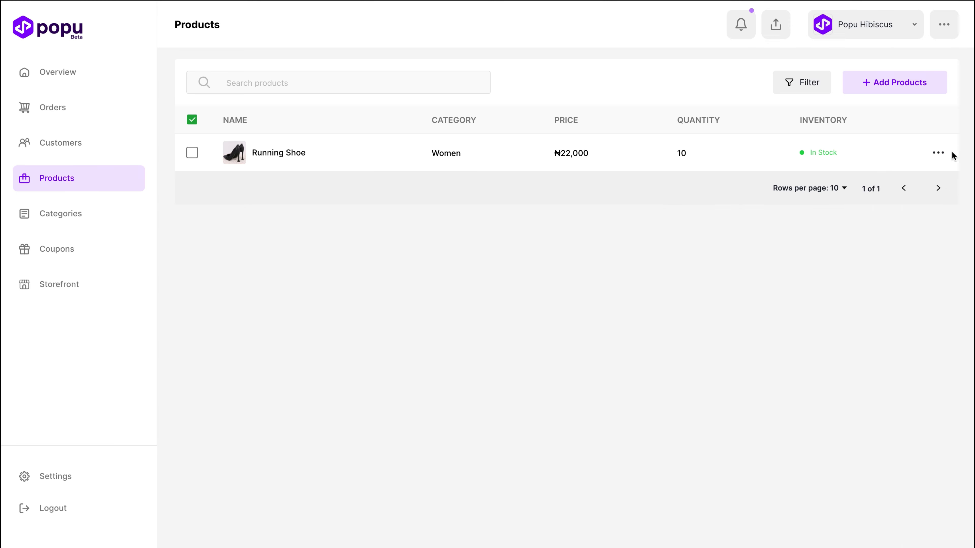
# Step: View the available actions for the Running Shoe product and for the Women category on the Categories page
pyautogui.click(938, 154)
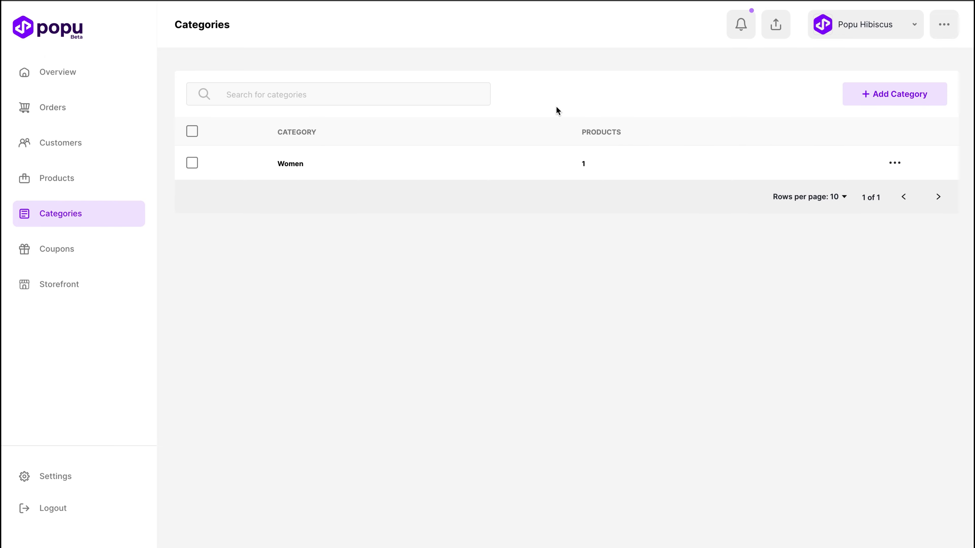
pyautogui.click(895, 163)
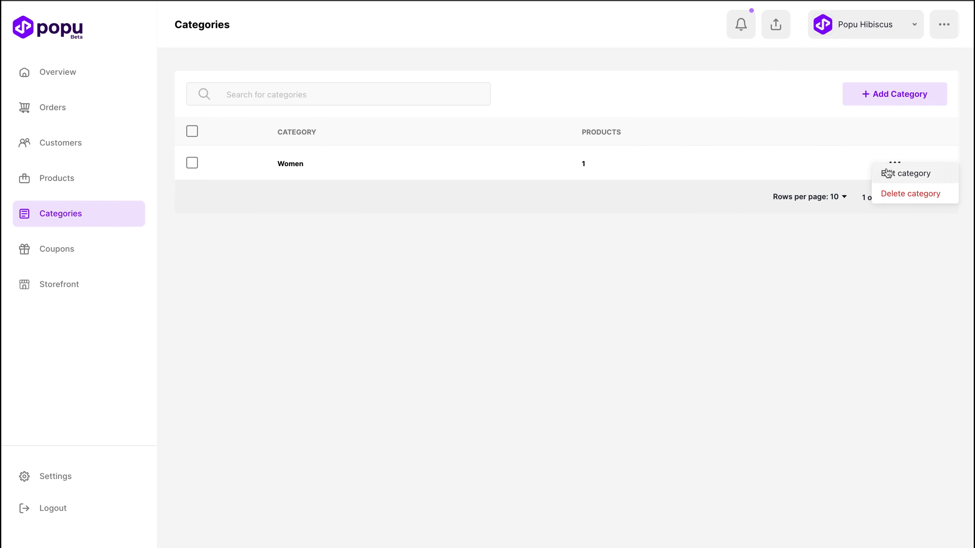